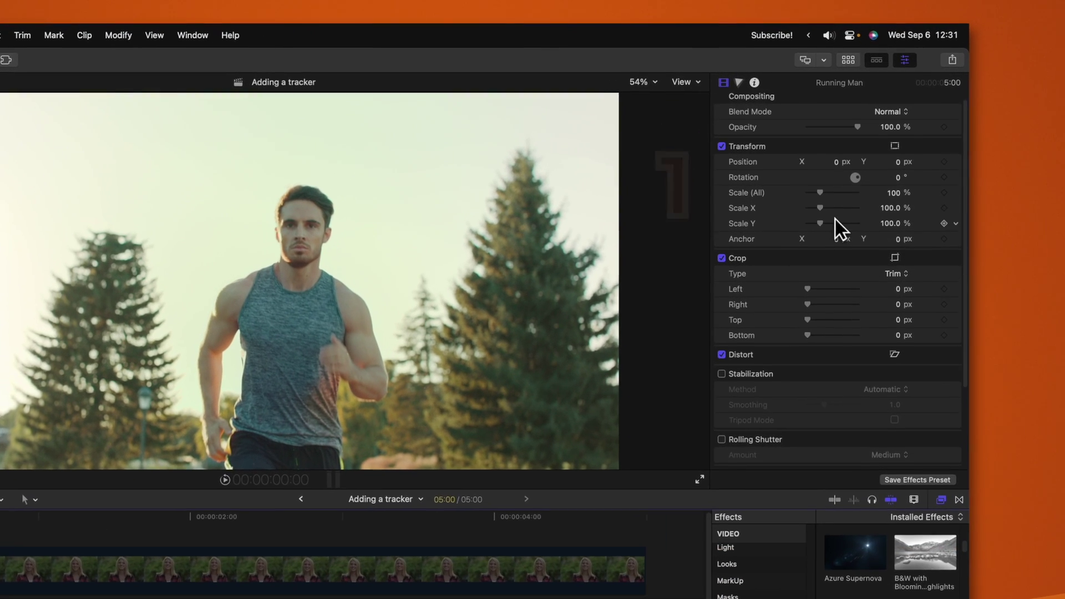
- Add an object tracker to the Running Man clip and shrink its grid to about the size of the runner's head
scroll(835, 192, "down", 5)
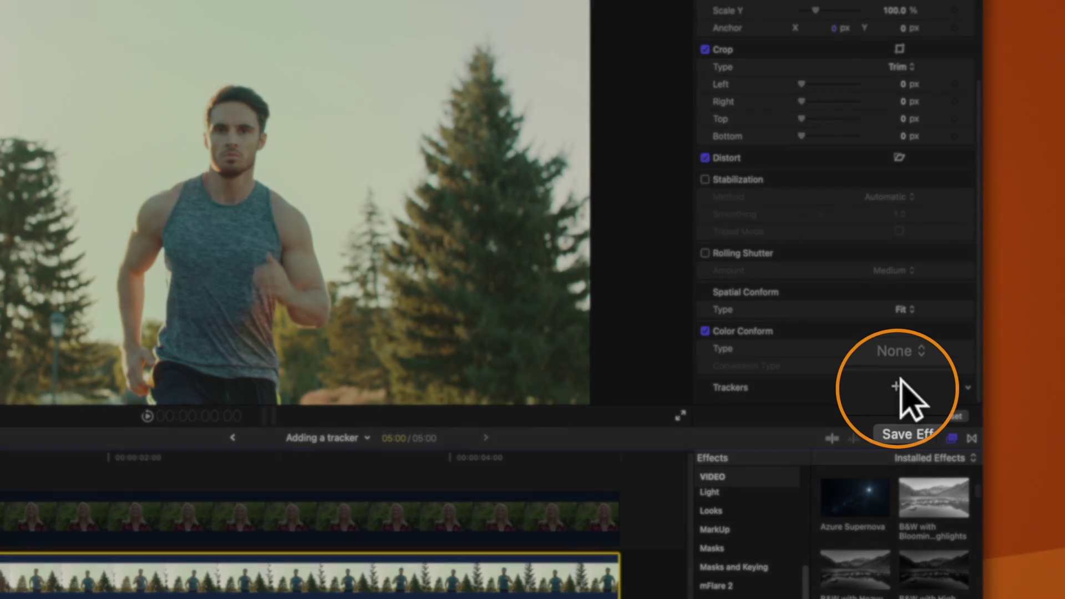
left_click(896, 385)
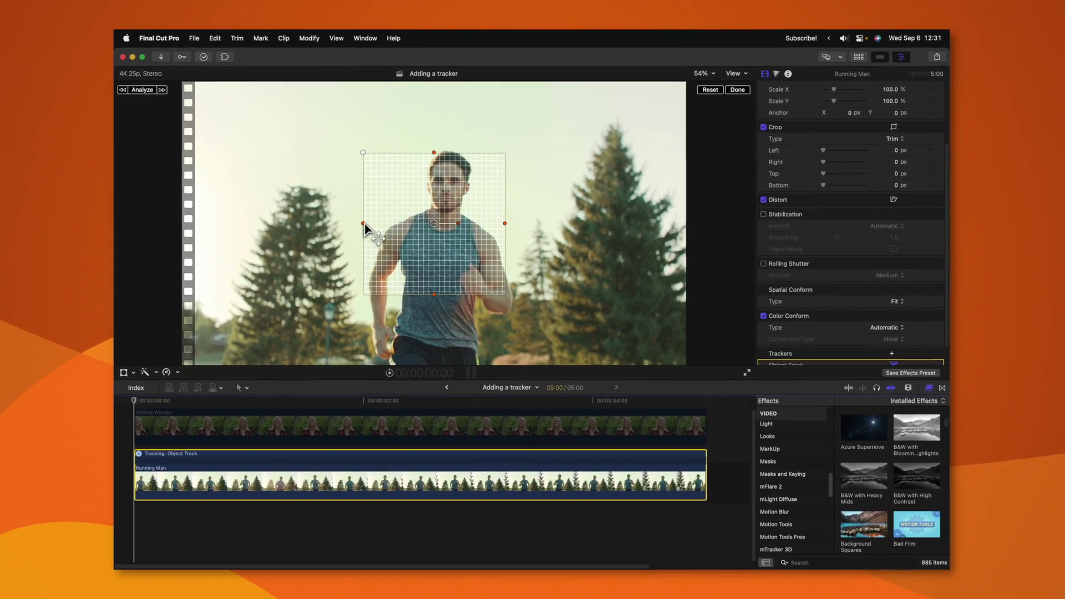
left_click_drag(364, 224, 368, 223)
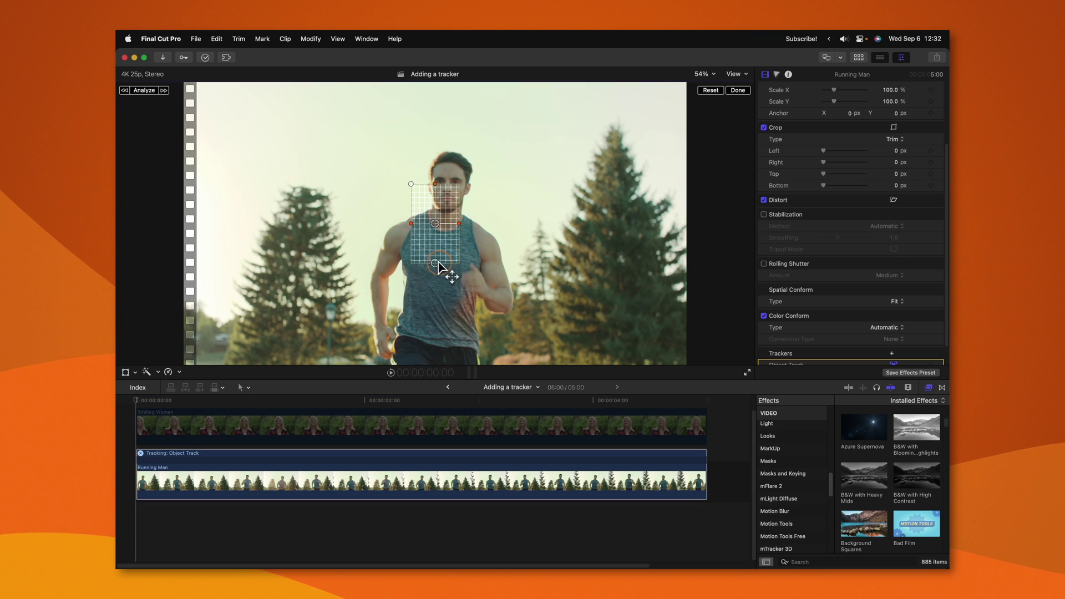
left_click_drag(438, 265, 437, 252)
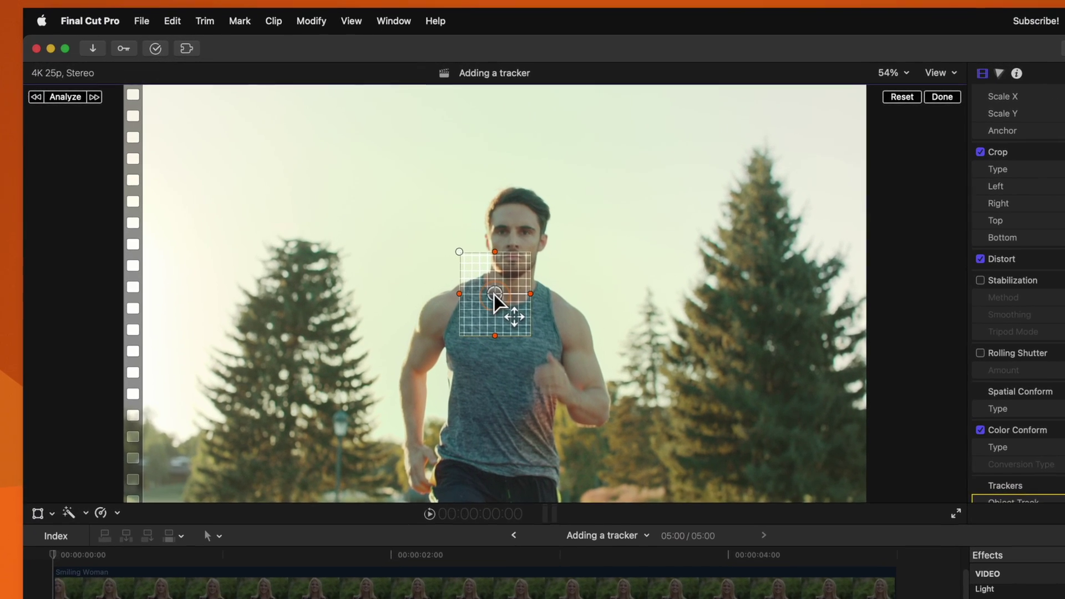
- Center the tracker grid on the runner's face with rounded corners and analyze the clip's movement
left_click_drag(493, 294, 518, 249)
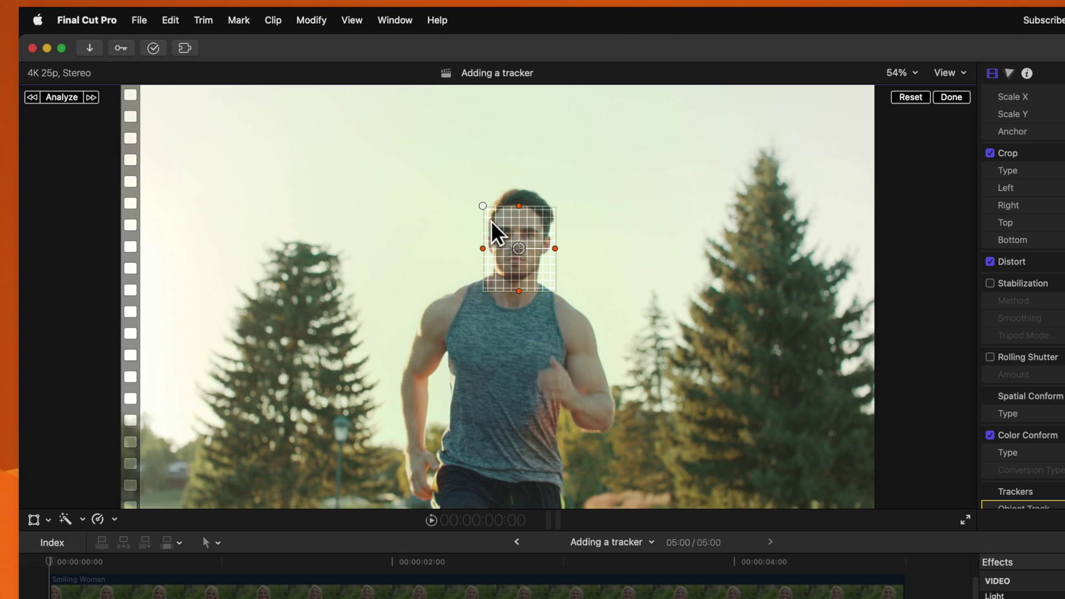
left_click_drag(484, 206, 512, 235)
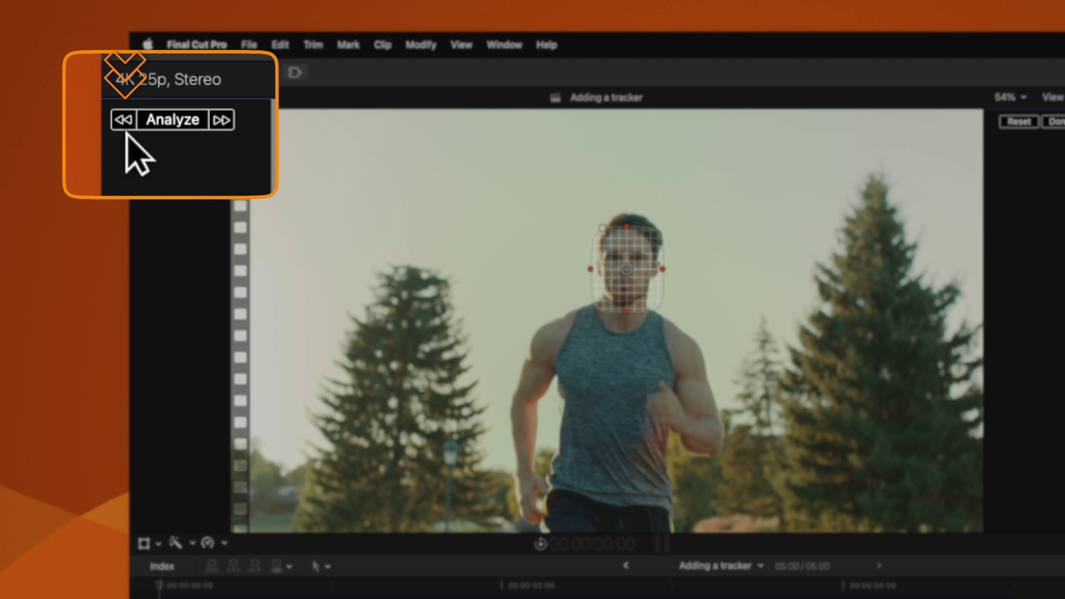
left_click(166, 121)
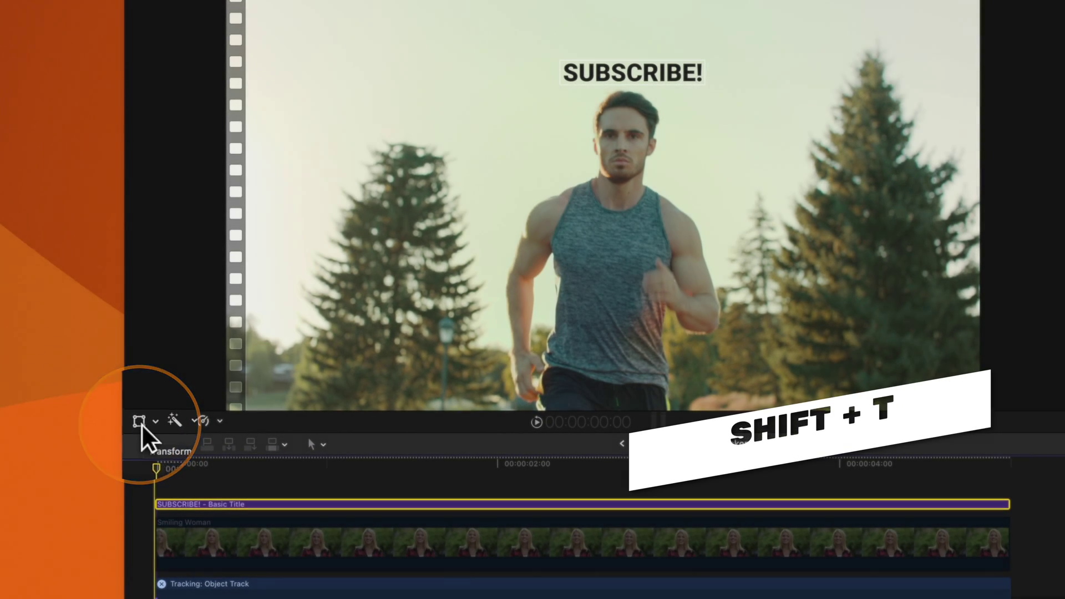
- Add a tracker to the SUBSCRIBE! title through Transform and fit its grid over the runner's face
left_click(142, 425)
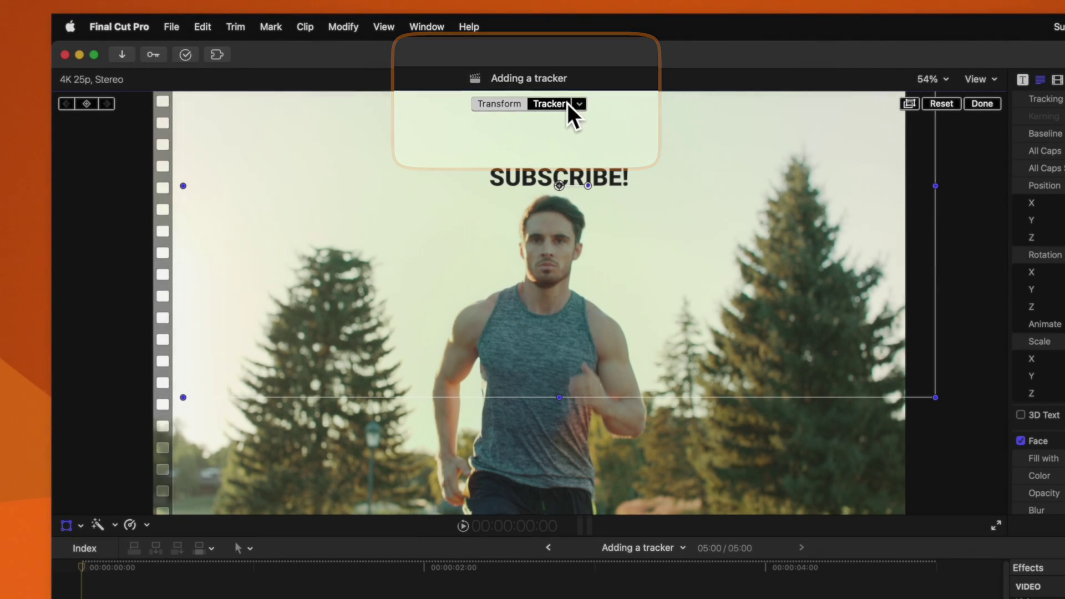
left_click(552, 106)
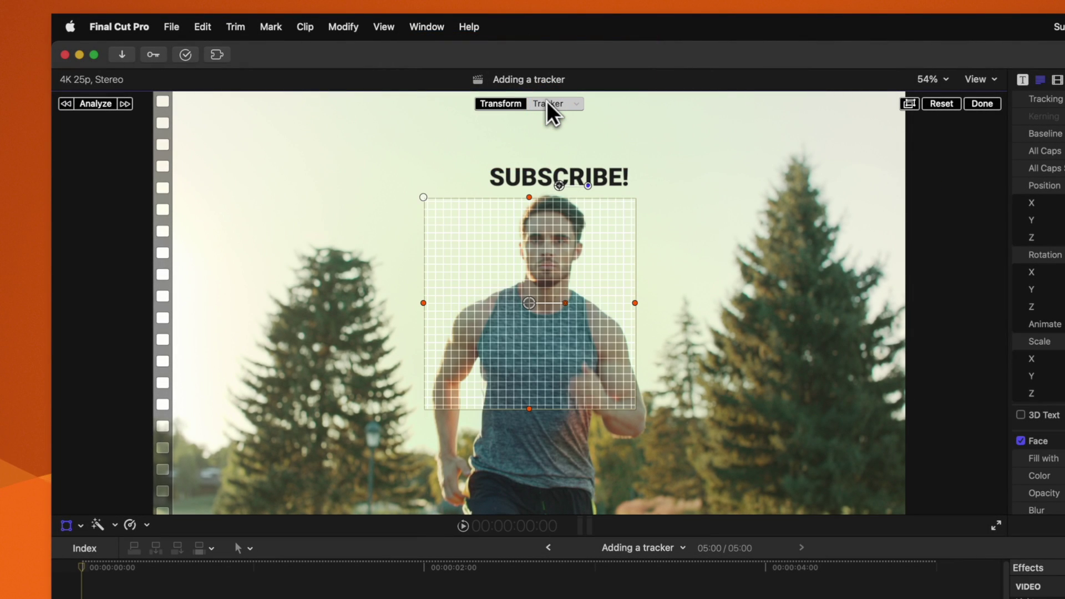
left_click_drag(525, 304, 531, 274)
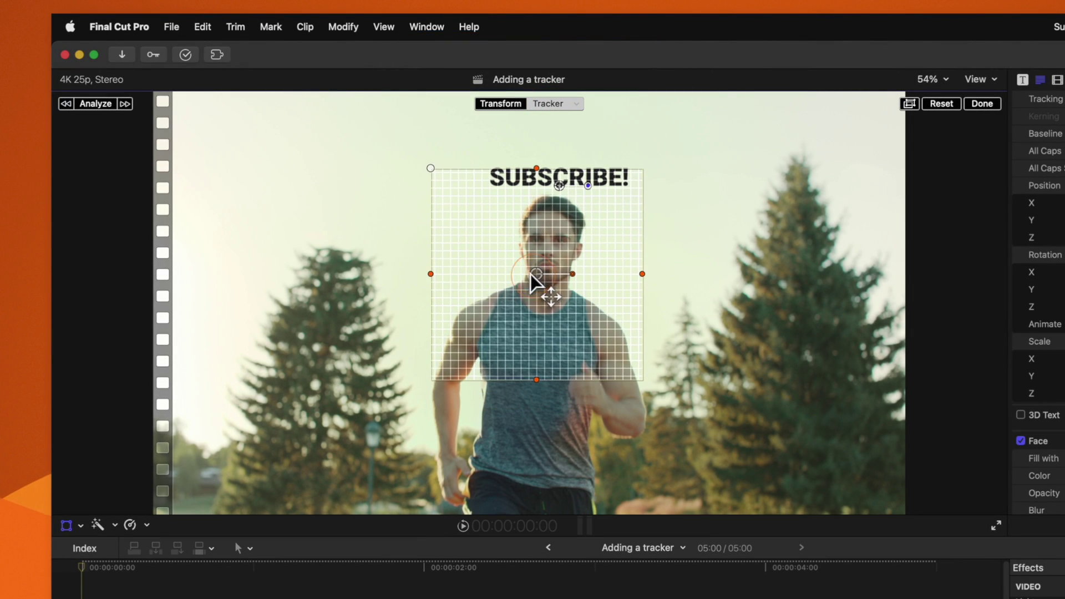
left_click_drag(429, 274, 491, 274)
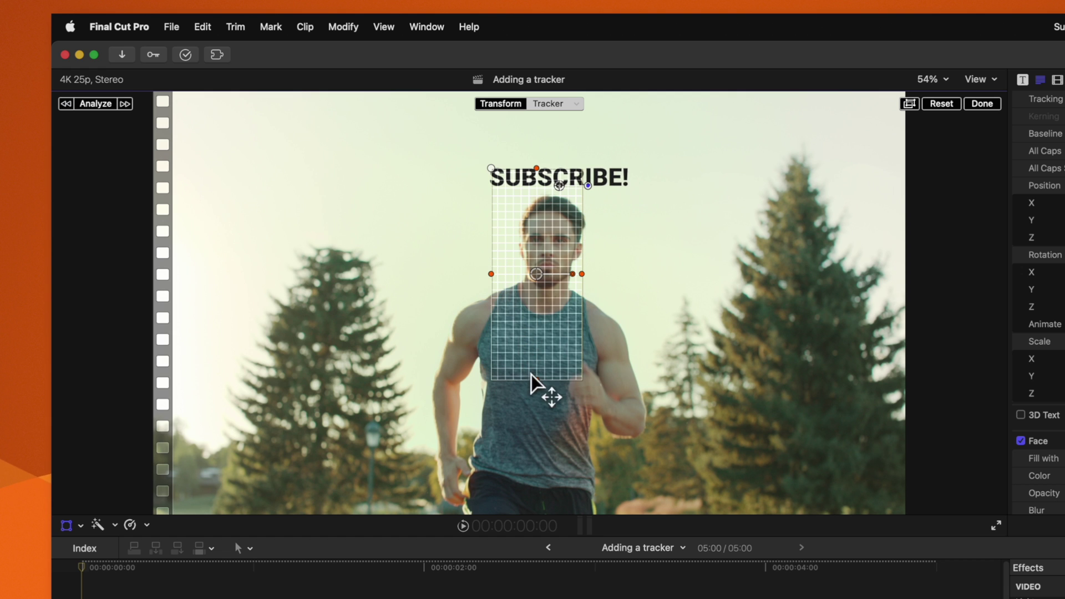
left_click_drag(531, 375, 533, 329)
left_click_drag(532, 267, 546, 254)
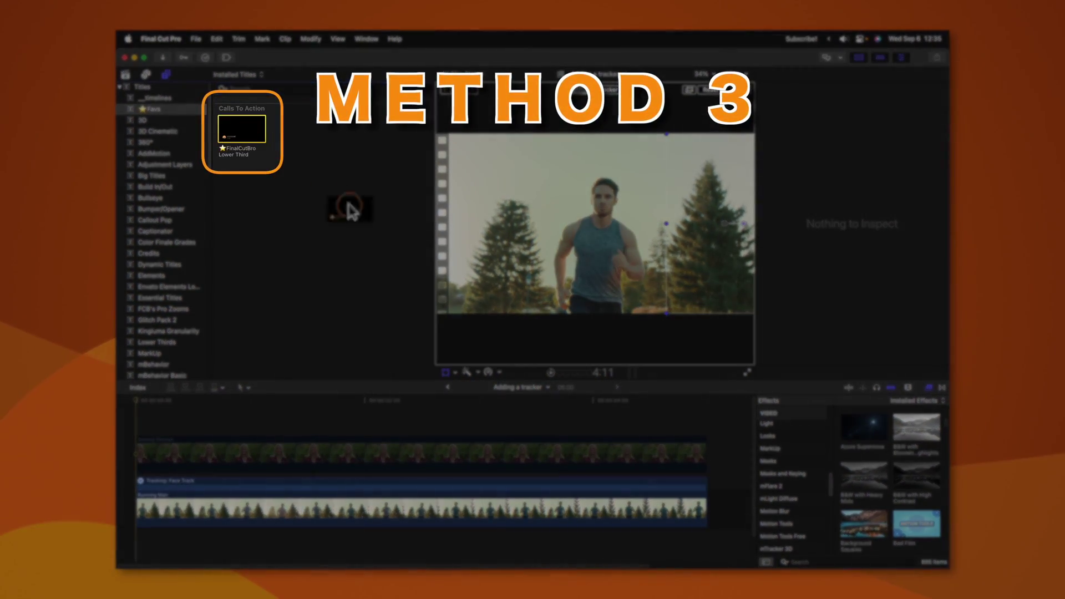
- Drop the FinalCutBro Lower Third title onto the runner's detected face in the viewer
left_click_drag(606, 227, 607, 202)
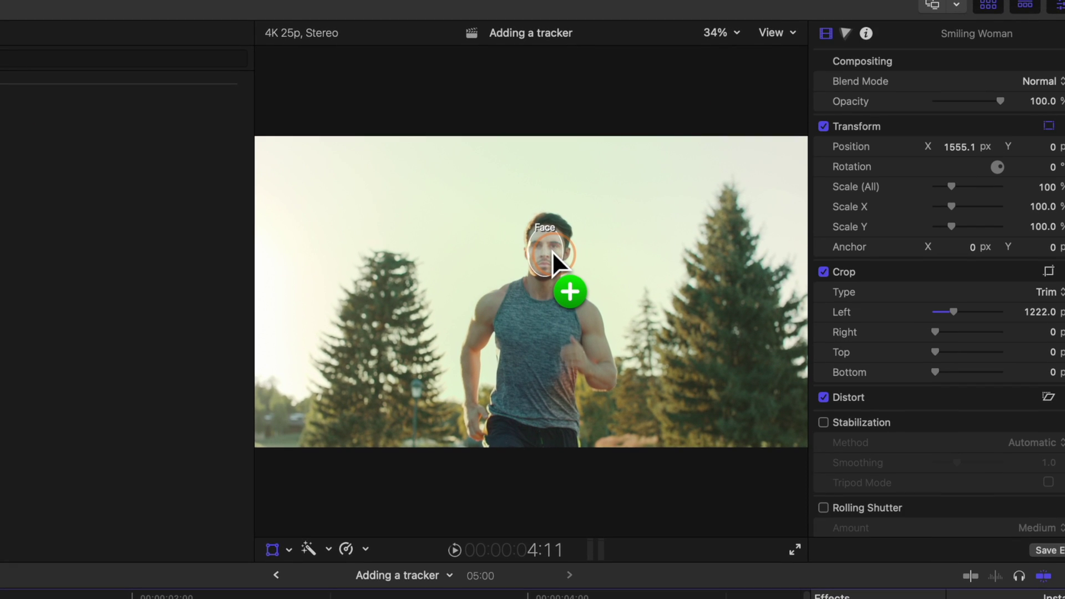
left_click_drag(552, 251, 551, 250)
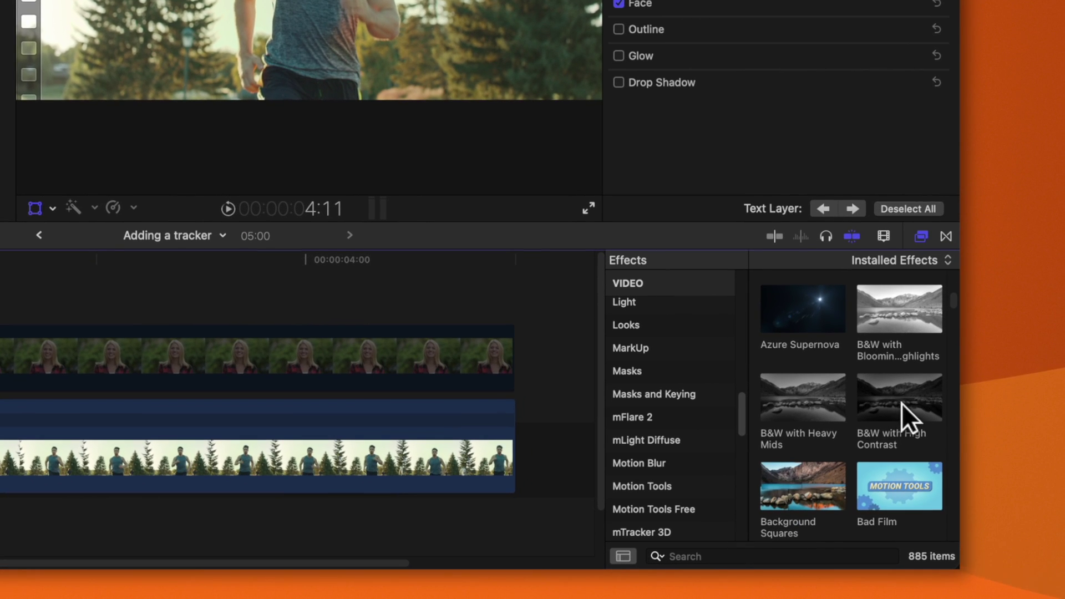
- Apply the B&W with High Contrast effect to the runner's detected face and analyze its tracked mask
left_click_drag(901, 404, 396, 0)
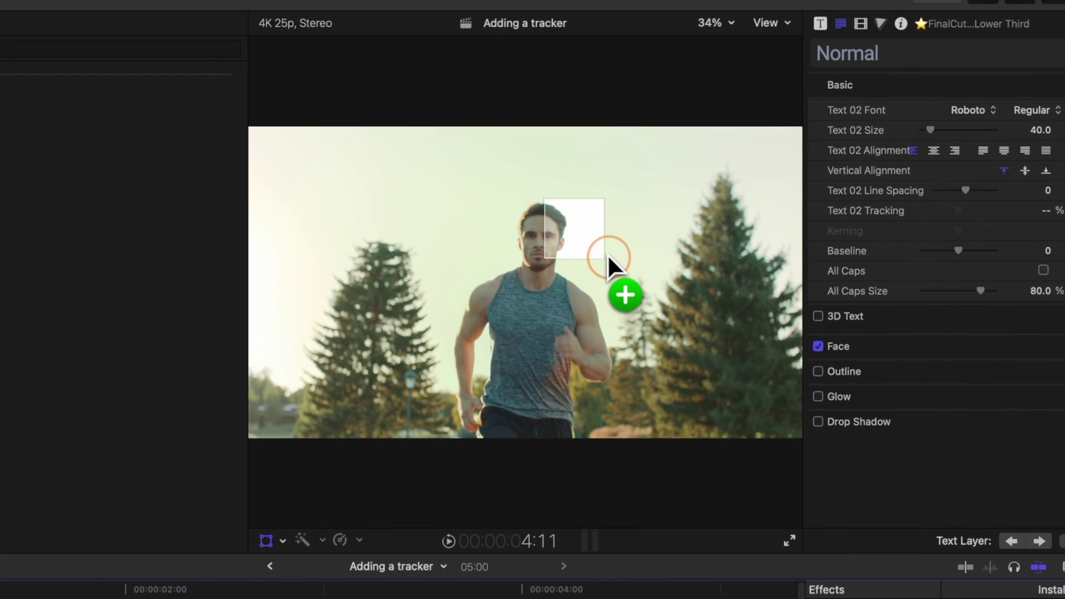
left_click_drag(607, 254, 555, 239)
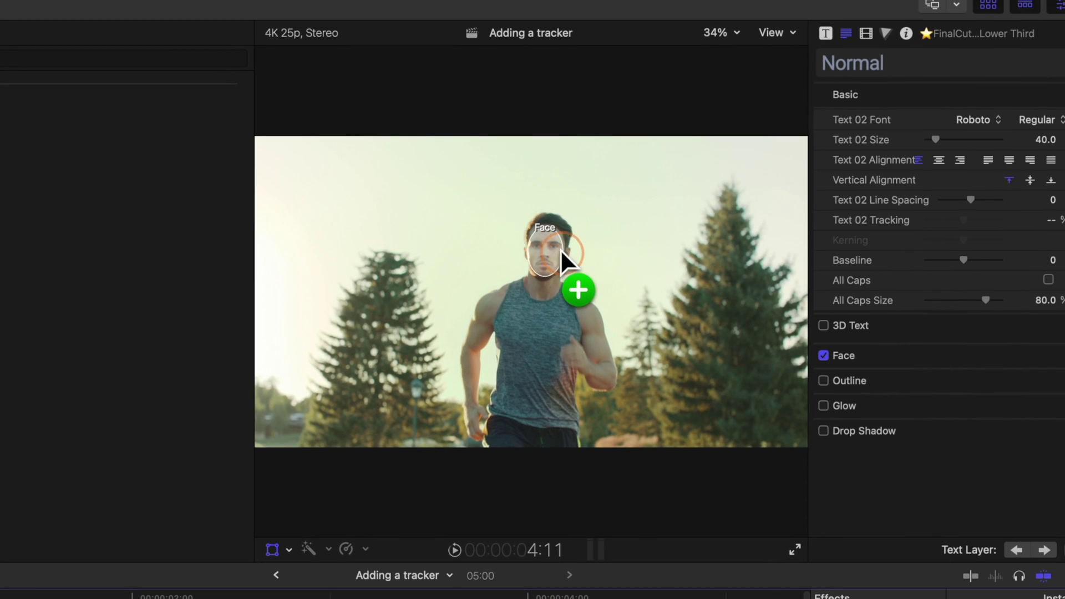
left_click(545, 252)
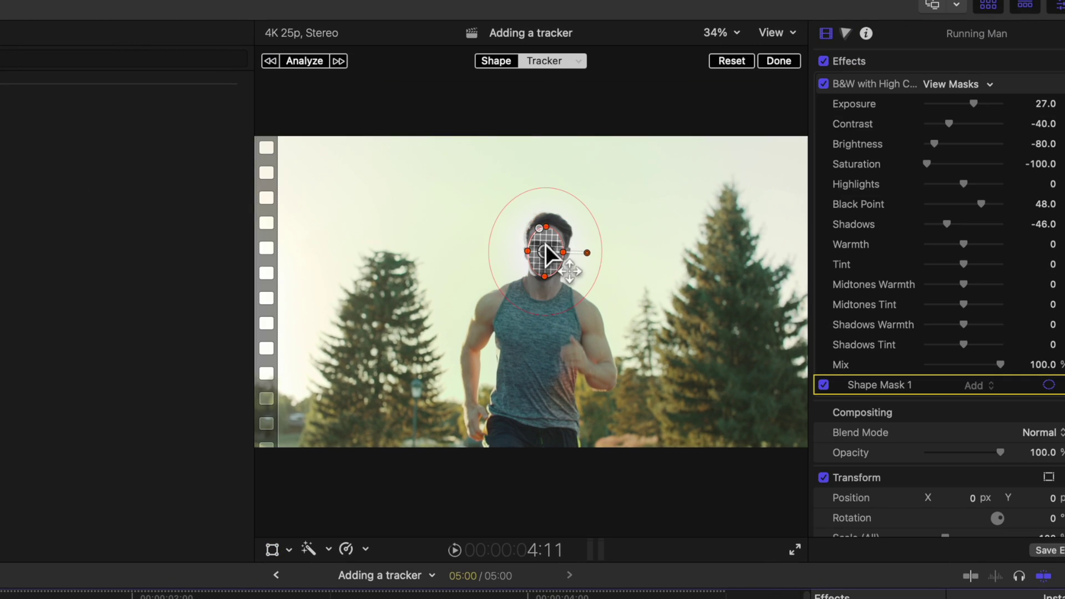
left_click(319, 62)
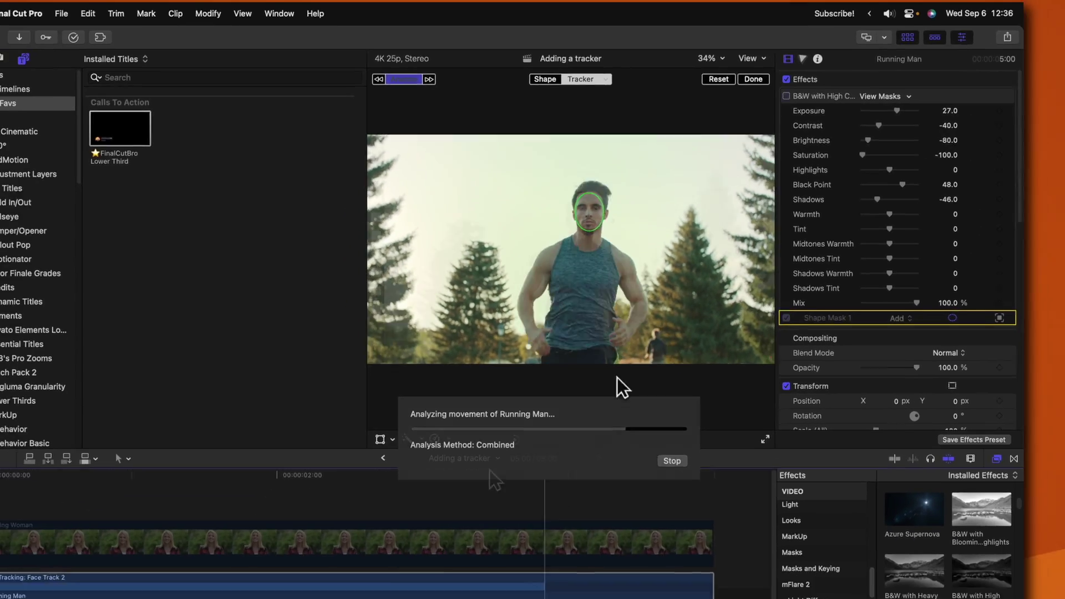
key("space")
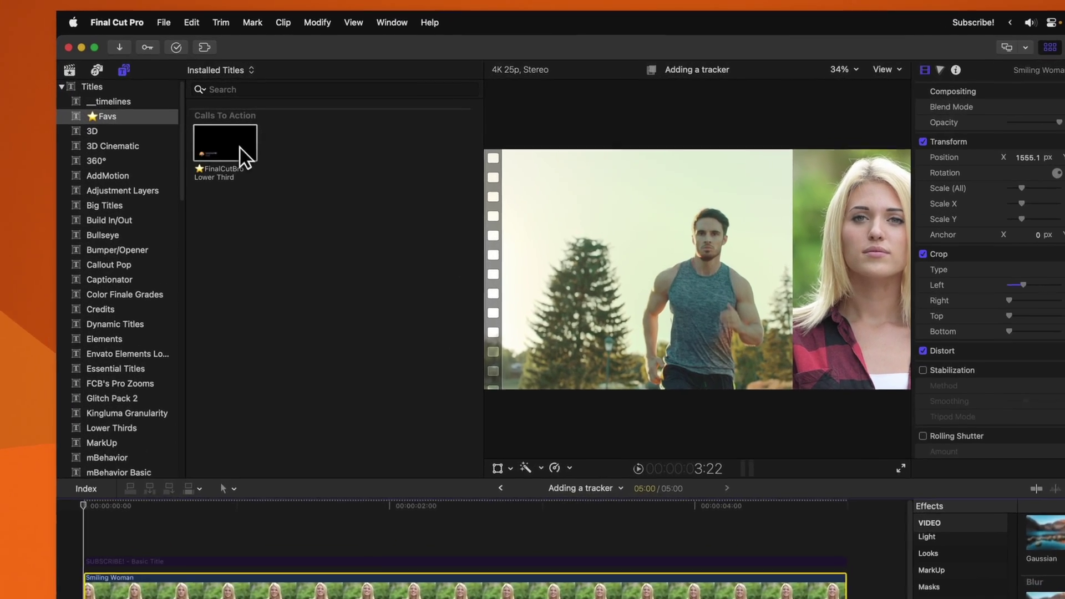
- Attach the FinalCutBro Lower Third title to the woman's detected face in the Smiling Woman clip
left_click(225, 165)
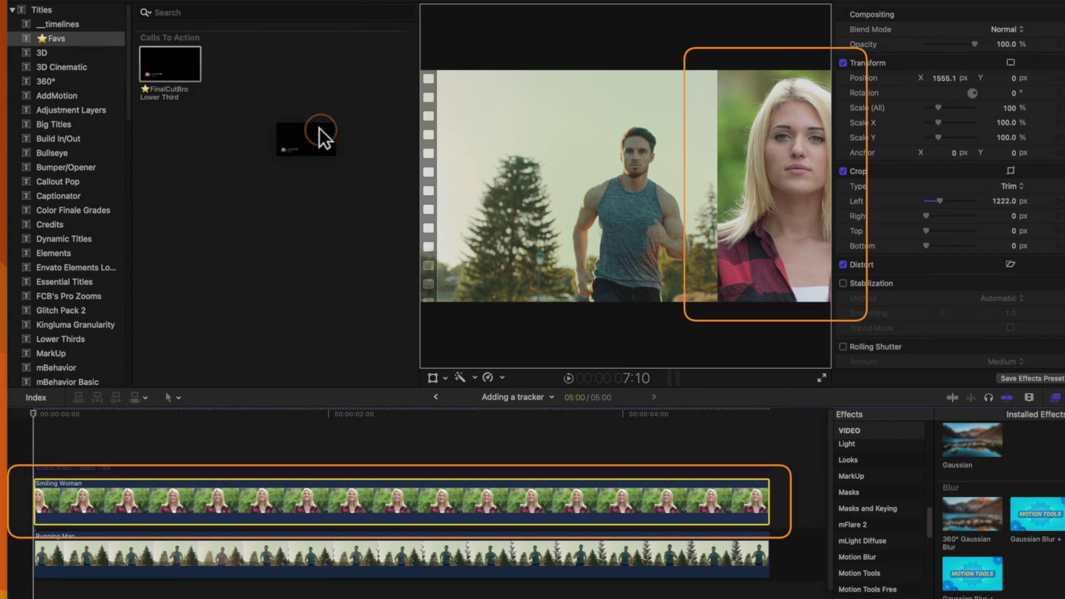
mouse_move(540, 155)
left_mouse_down()
mouse_move(649, 155)
mouse_move(740, 191)
left_mouse_up()
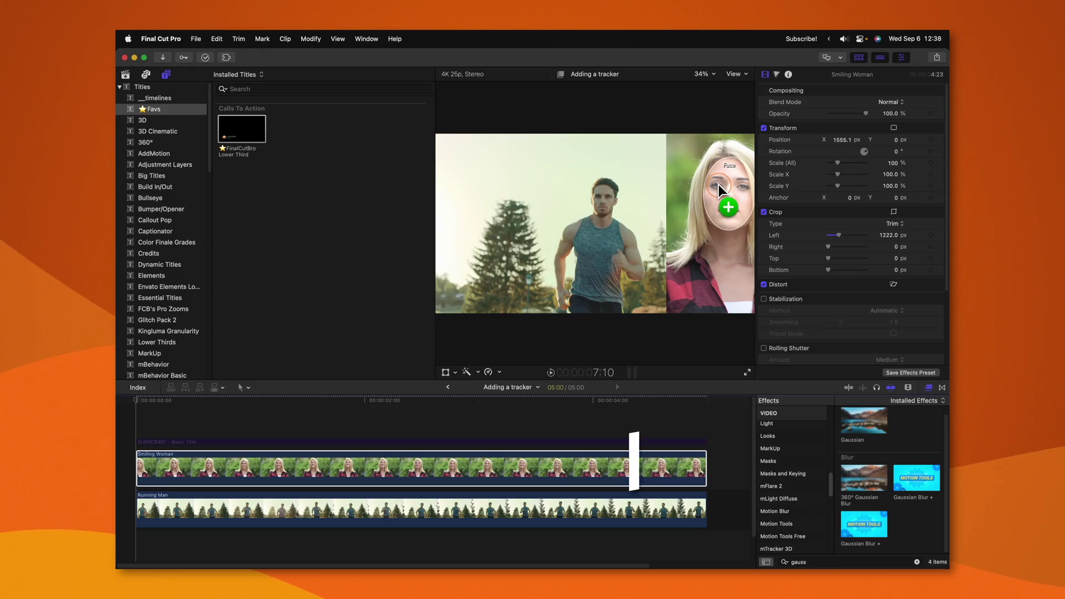
left_click_drag(718, 184, 718, 184)
- Target the Running Man clip and bring the FinalCutBro Lower Third title over the runner's face and across to the woman's
key("v")
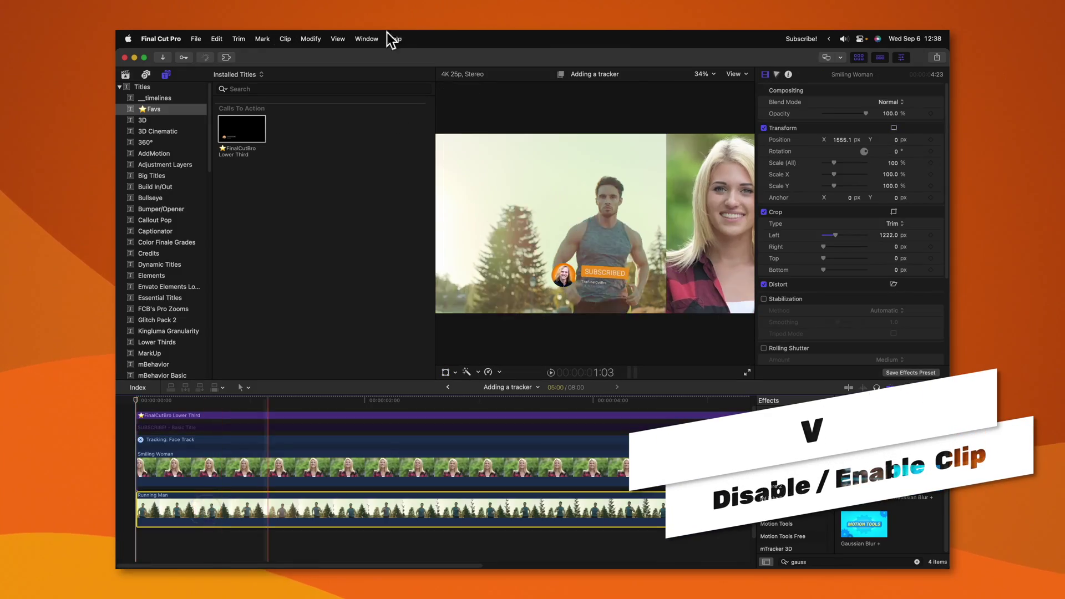
left_click_drag(242, 131, 609, 200)
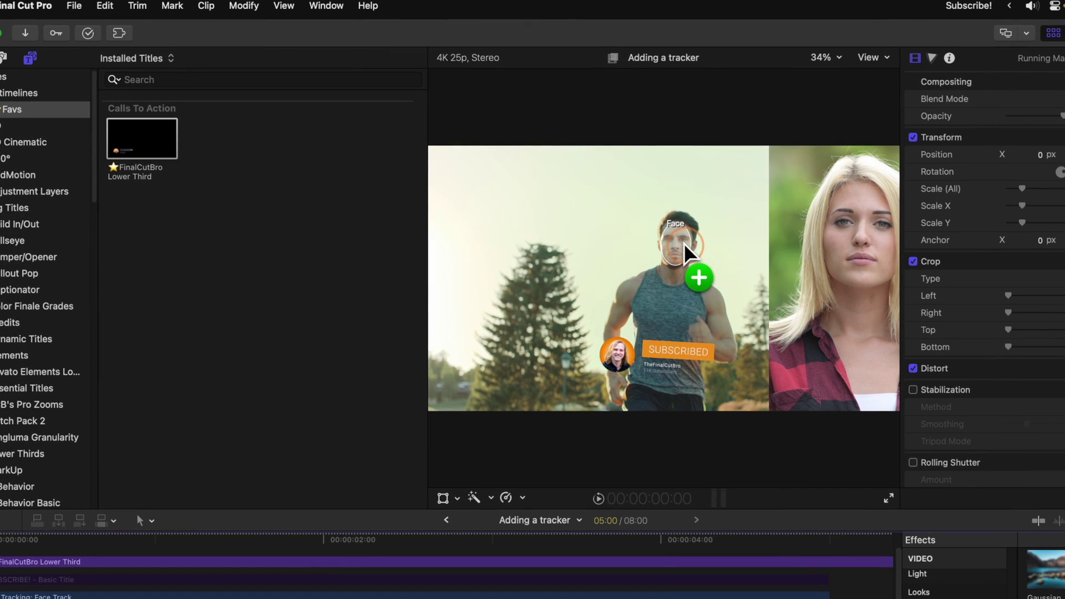
left_click_drag(684, 243, 864, 236)
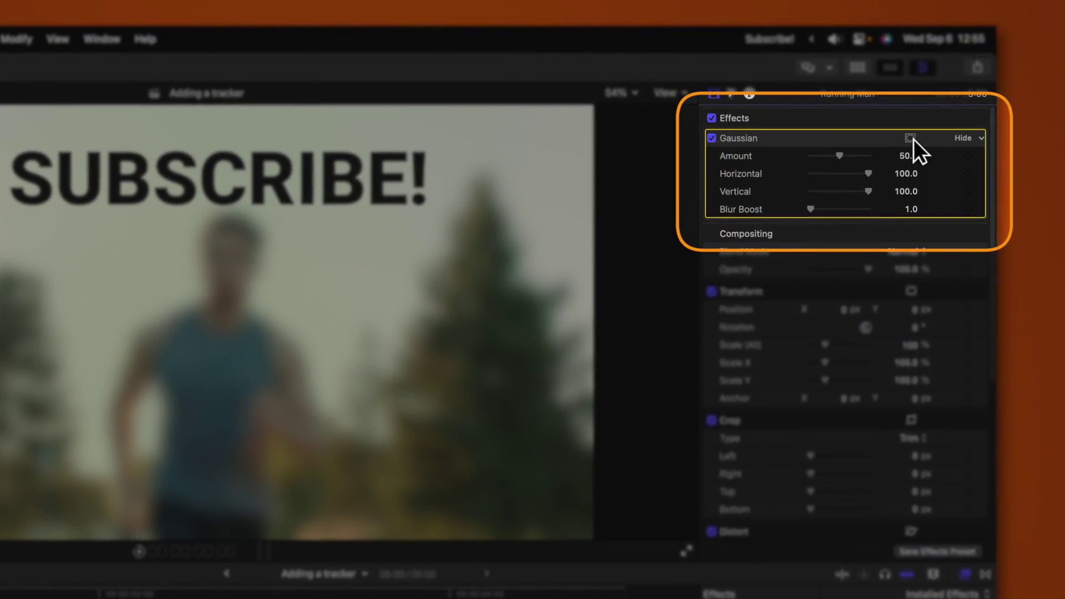
- Add a shape mask to the Gaussian effect on the Running Man clip and fit it over the runner's face
left_click(912, 139)
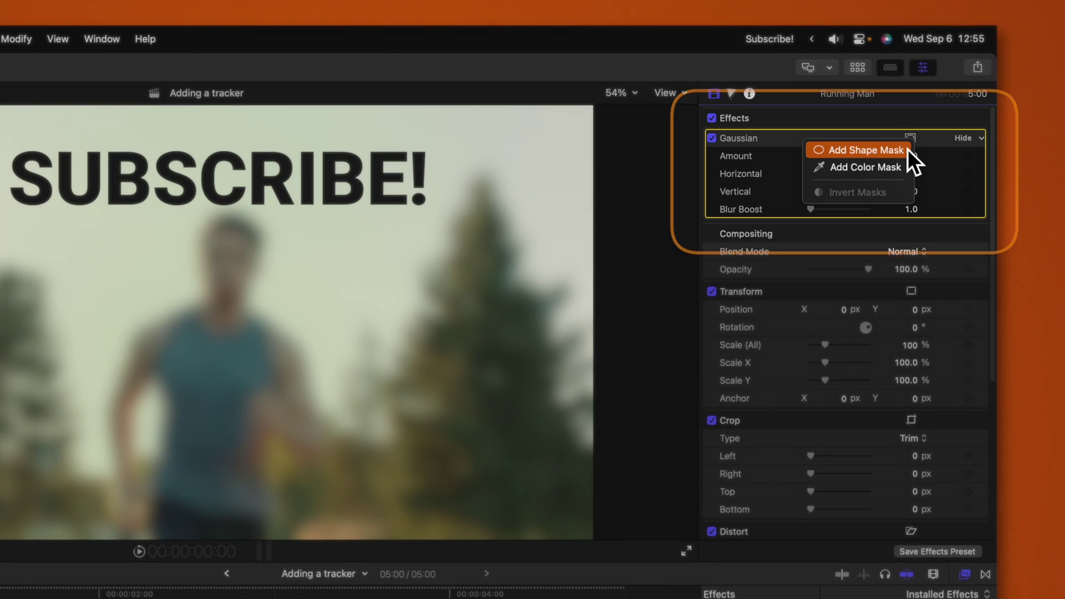
left_click(907, 149)
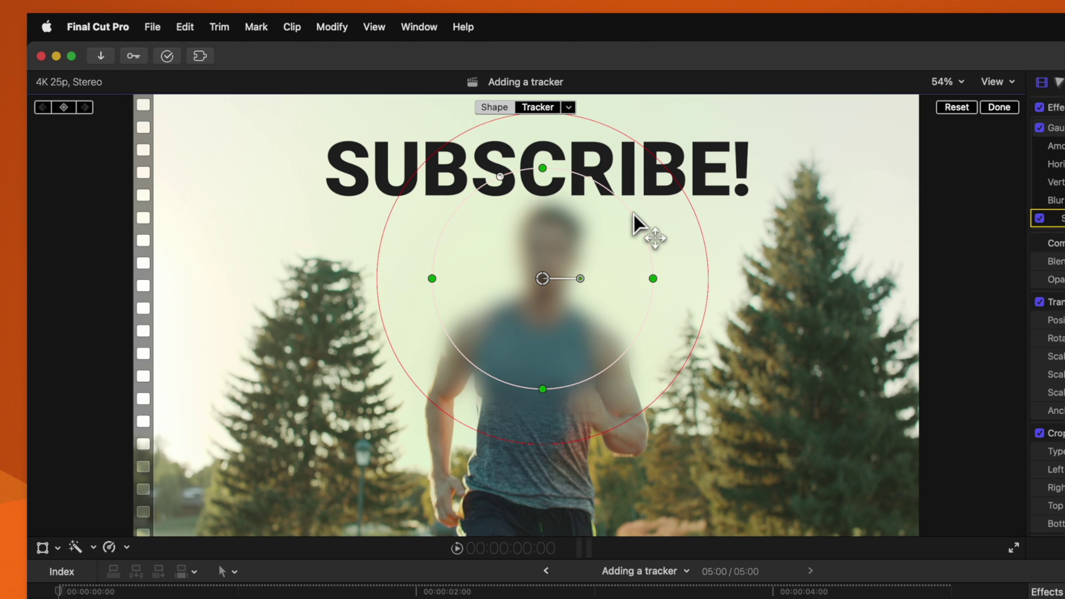
left_click_drag(633, 211, 542, 268)
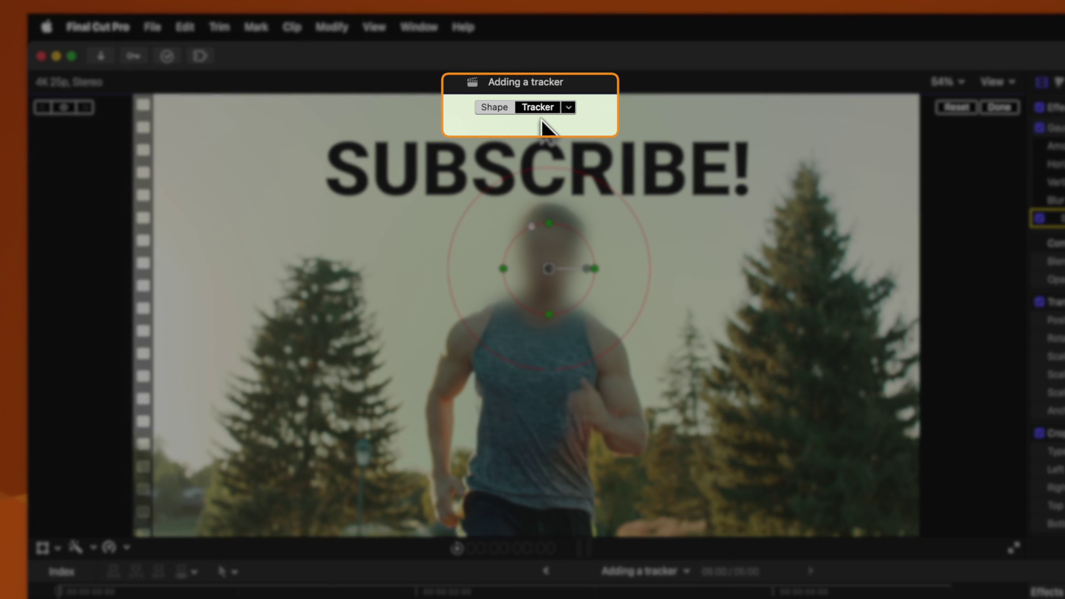
- Add a tracker to the Gaussian shape mask and analyze the runner's movement
left_click(546, 112)
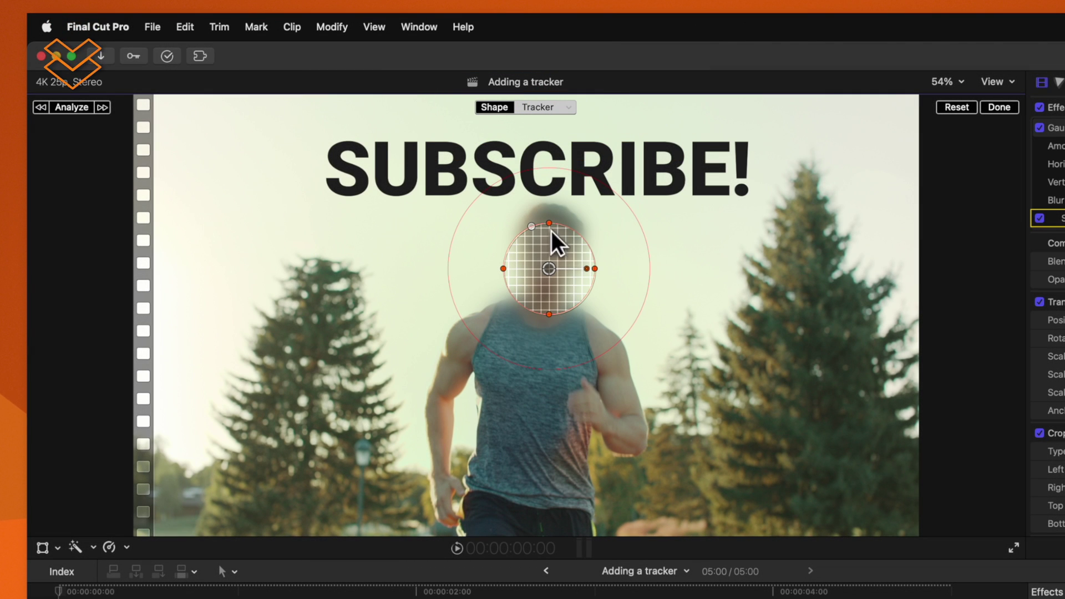
left_click(72, 107)
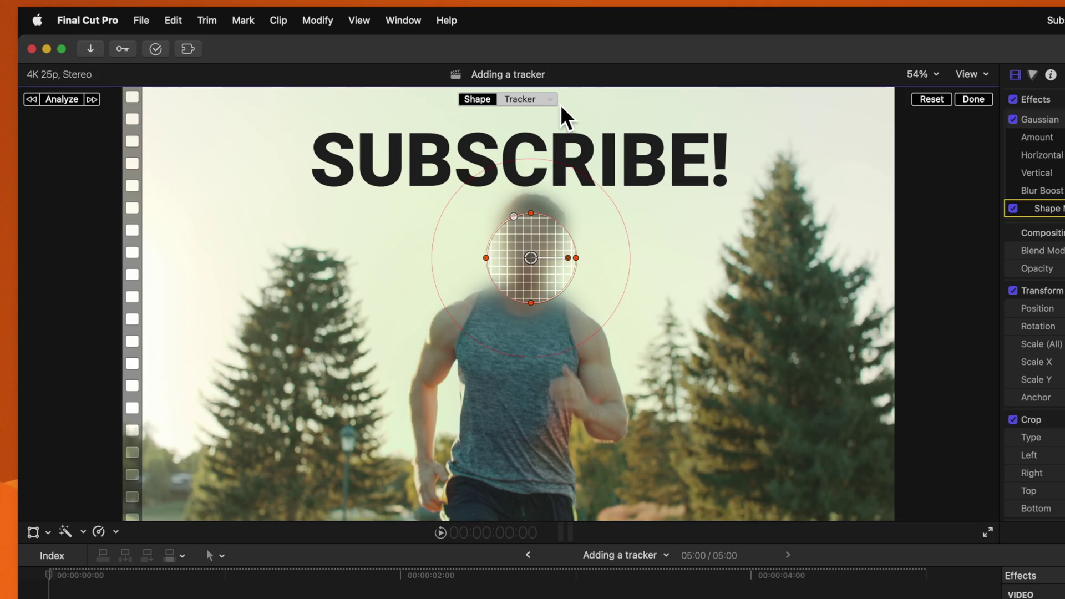
- Set the mask tracker's behavior to Offset from Tracker, applied to position and rotation with Scale turned off
left_click(550, 99)
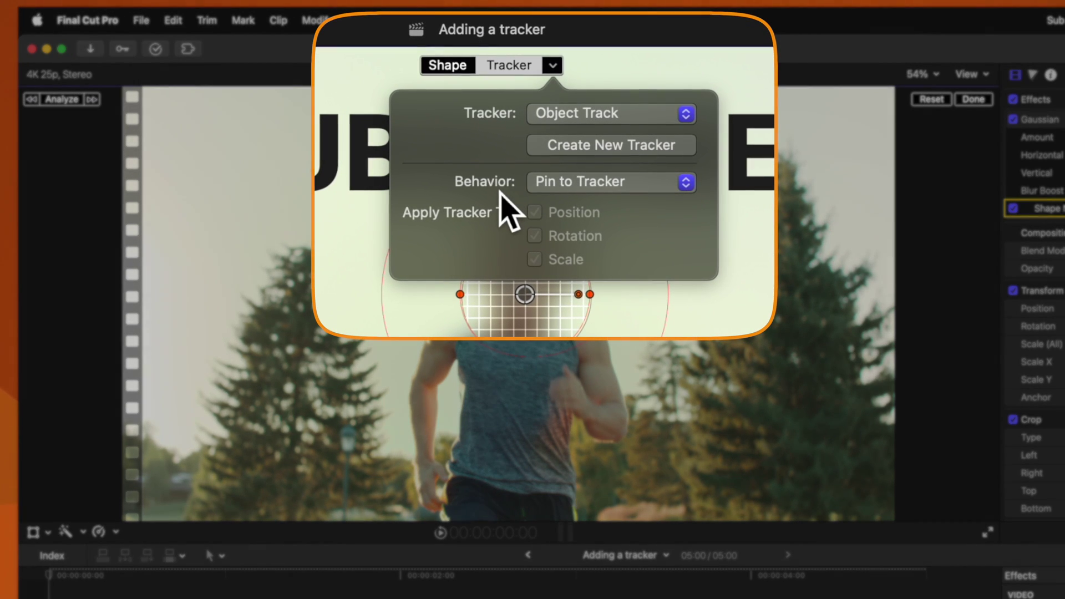
left_click(555, 183)
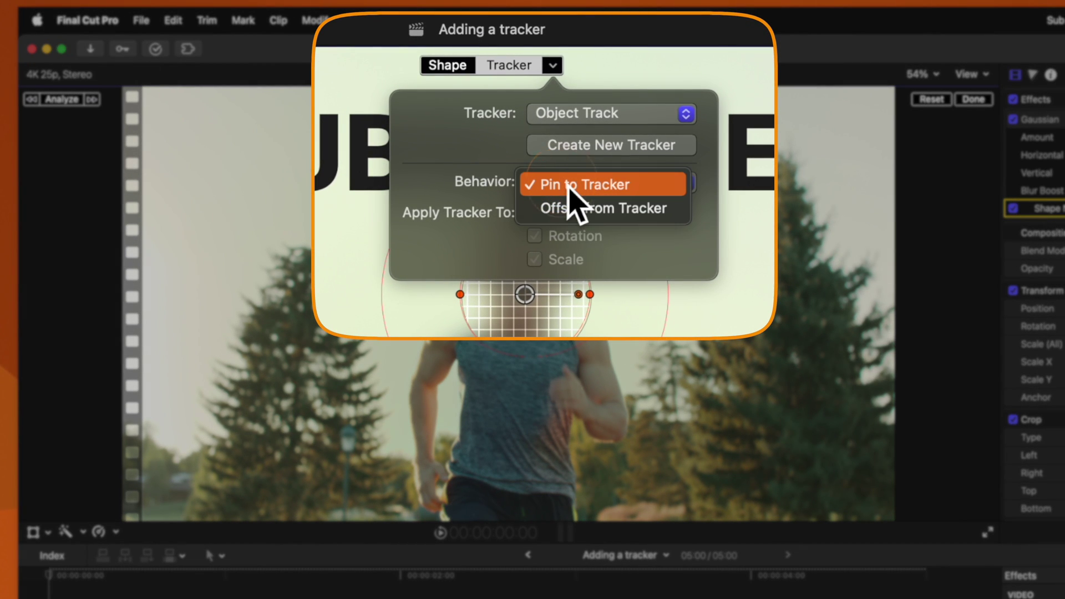
left_click(609, 209)
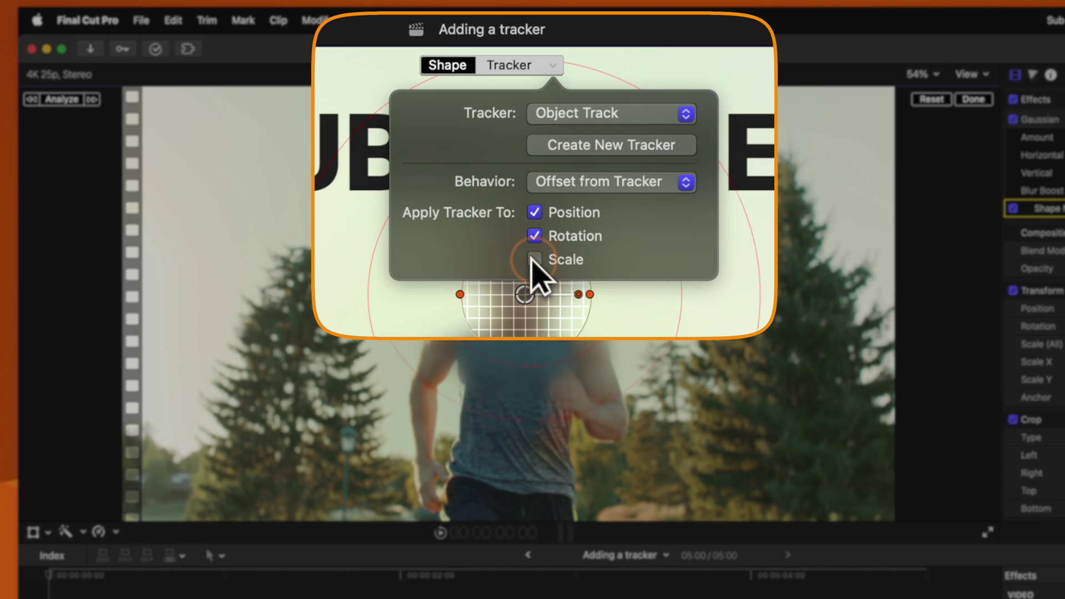
left_click(534, 259)
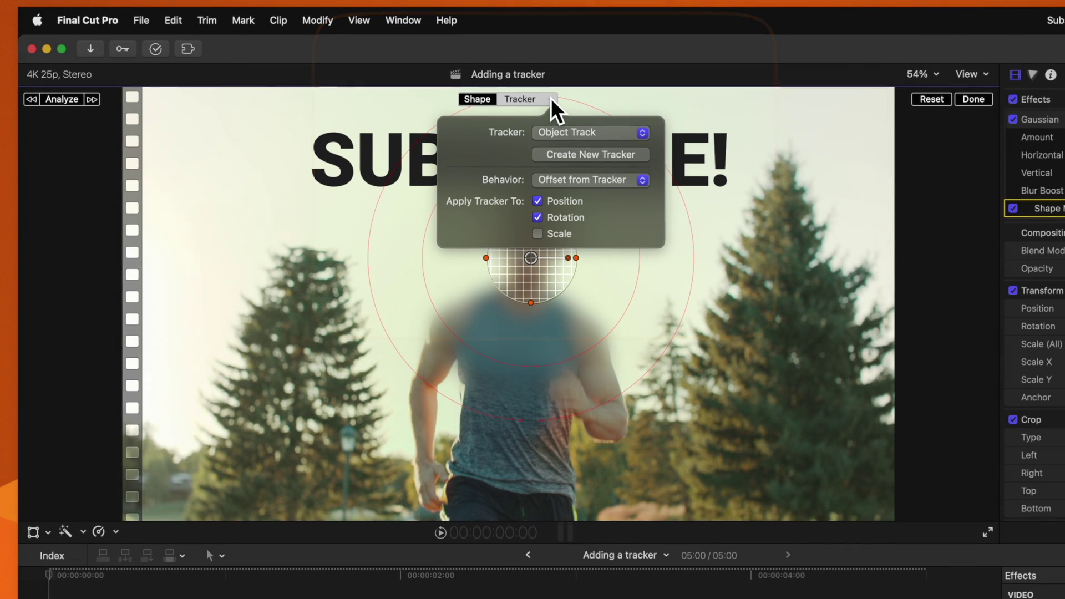
left_click(551, 98)
- Return to editing the mask's shape and enlarge it into a taller, wider oval covering the runner's upper body
left_click(487, 101)
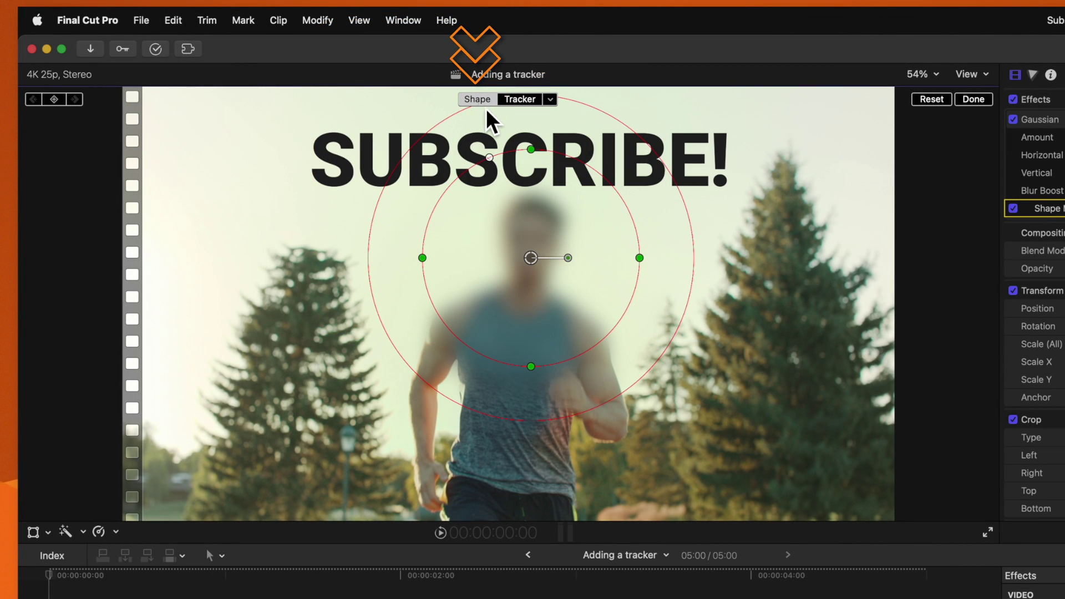
left_click_drag(522, 369, 526, 470)
left_click_drag(408, 259, 405, 261)
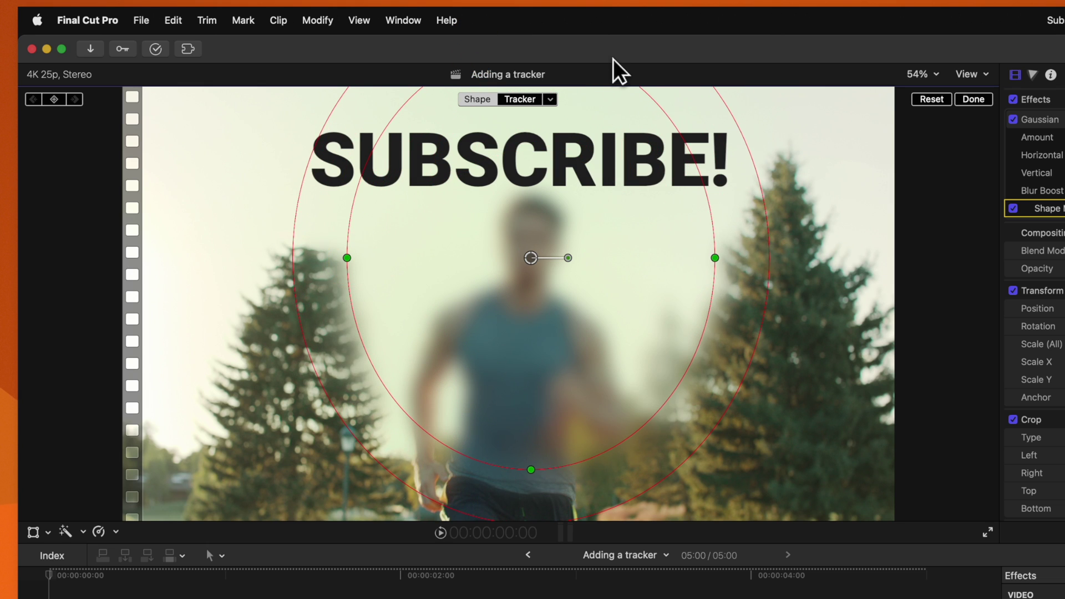
- Switch the Gaussian shape mask from editing its shape to its tracker controls
left_click(530, 98)
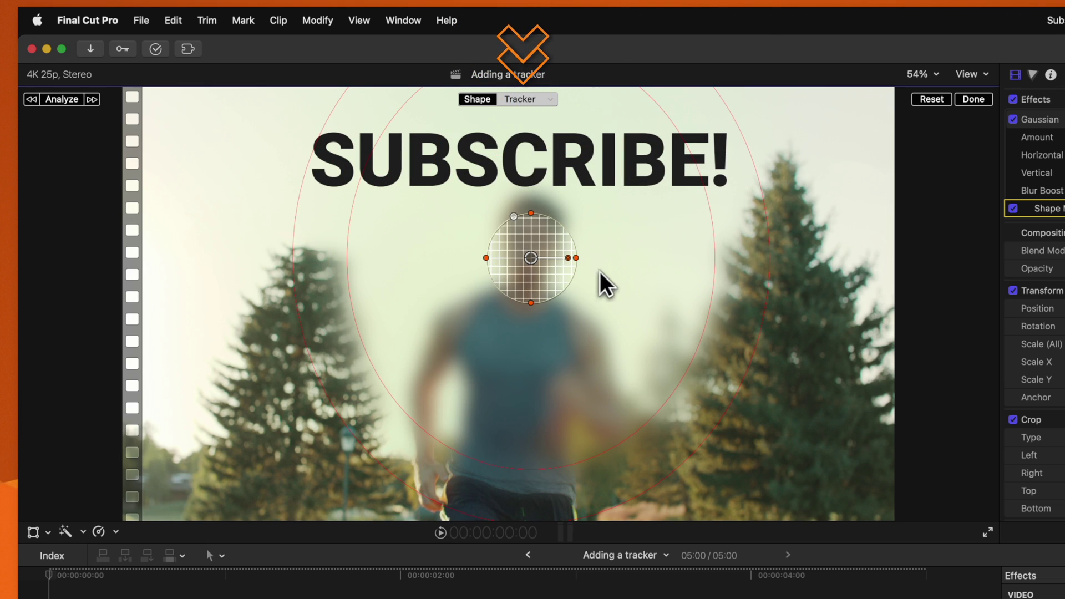
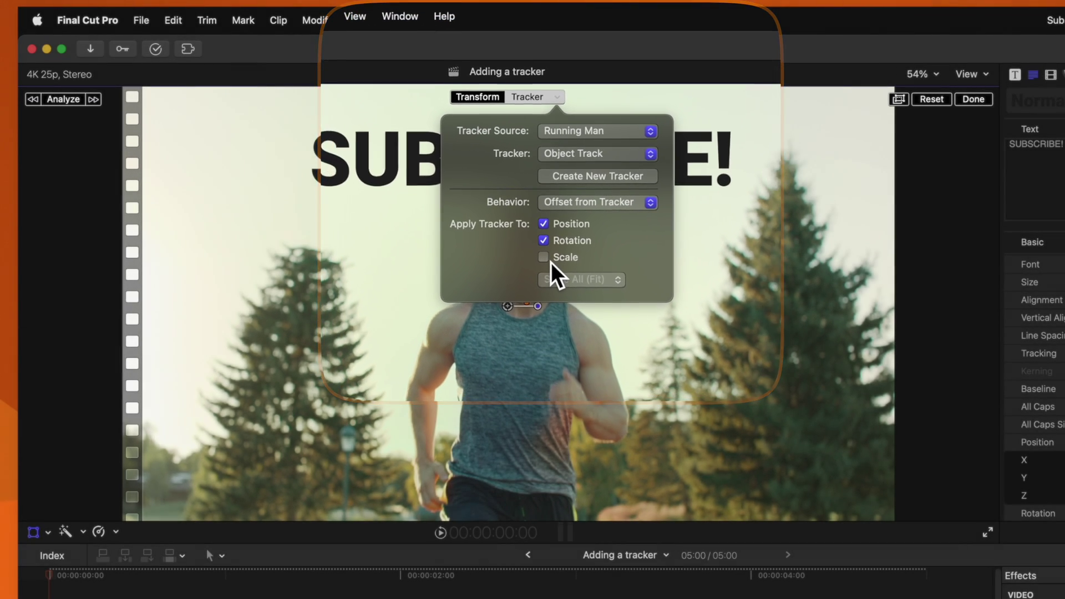
- Apply the Object Track tracker to the SUBSCRIBE! title's scale as well, using the Scale All (Fill) option
left_click(543, 256)
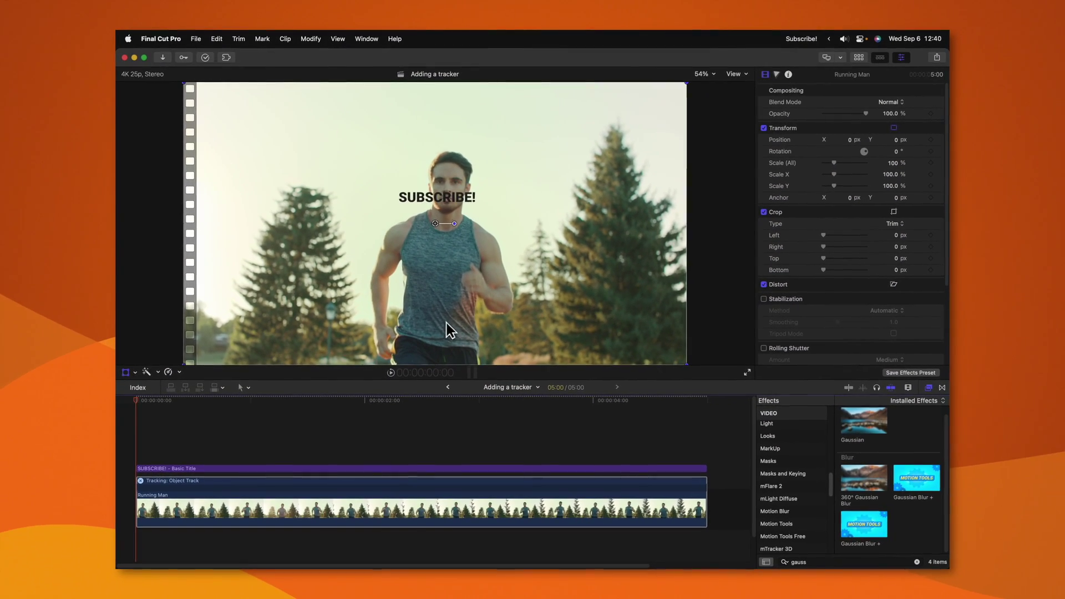
left_click(171, 468)
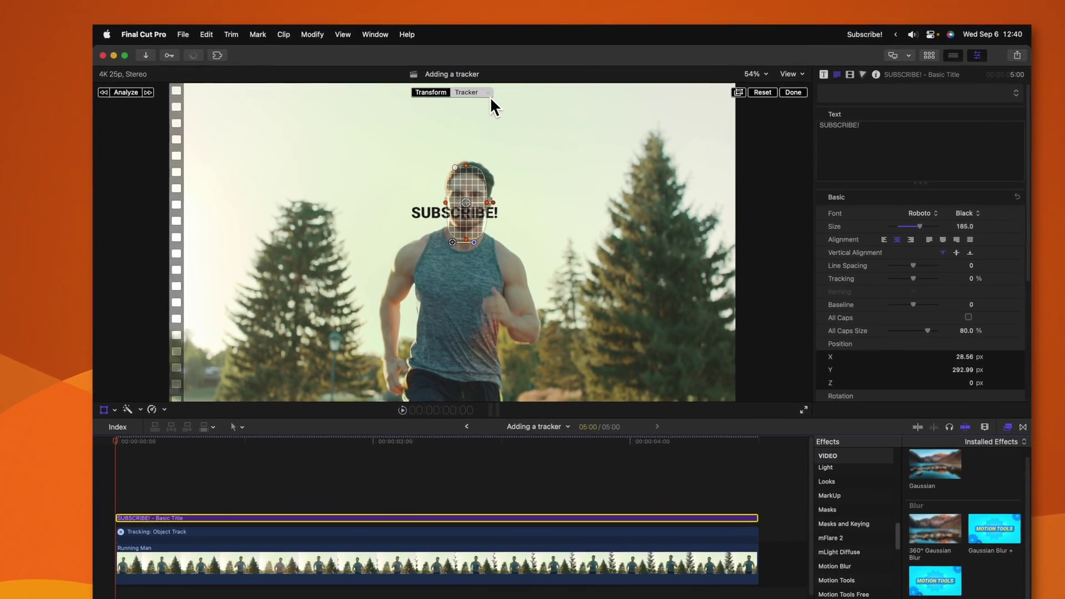
left_click(466, 91)
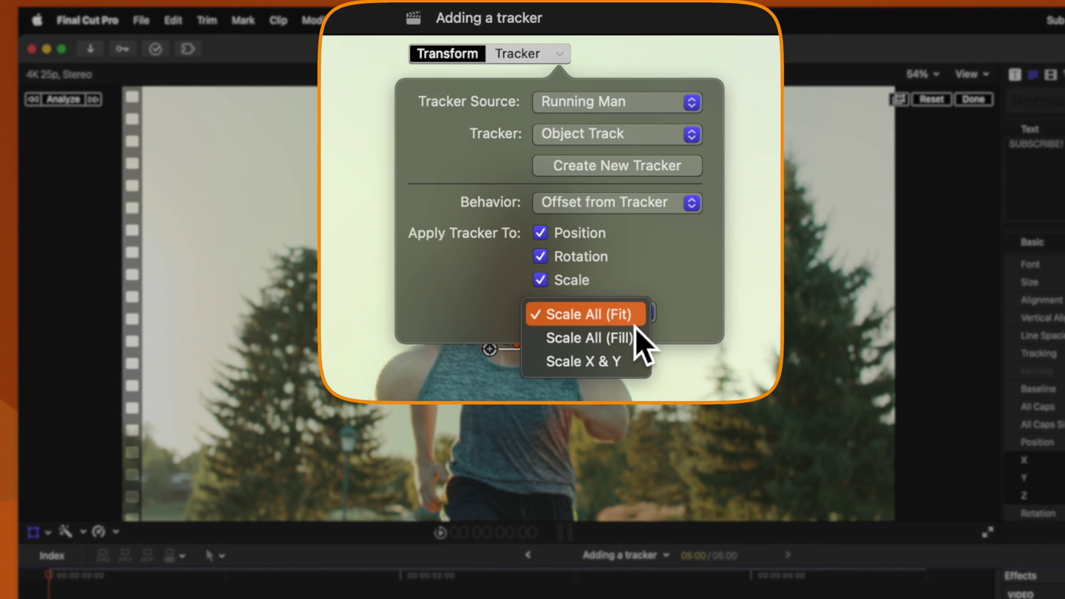
left_click(637, 339)
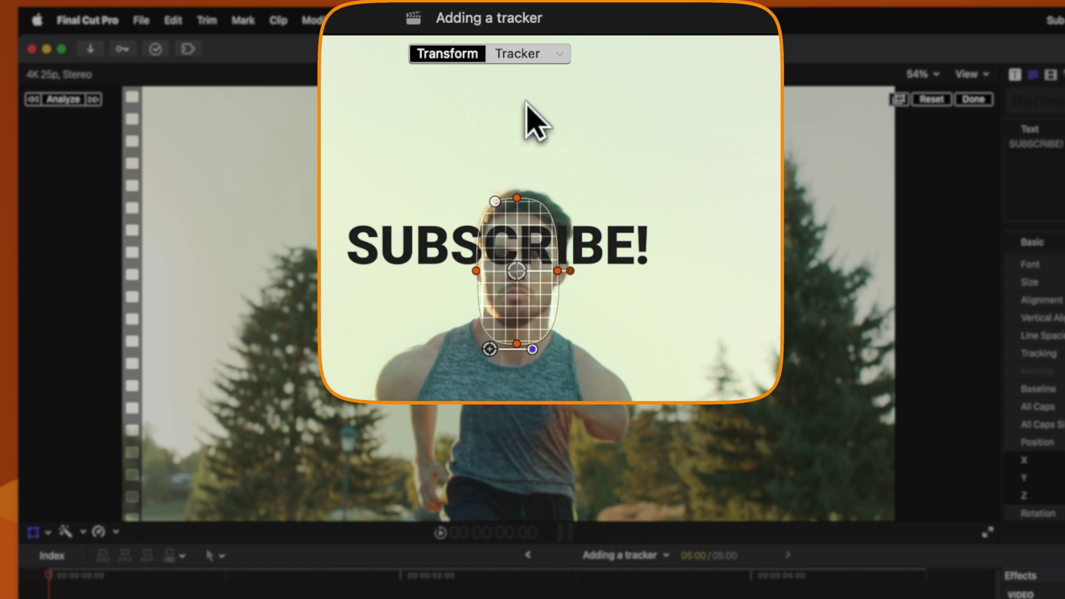
- Set the scale option of the SUBSCRIBE! title's tracker to Scale X & Y
left_click(559, 53)
left_click(617, 327)
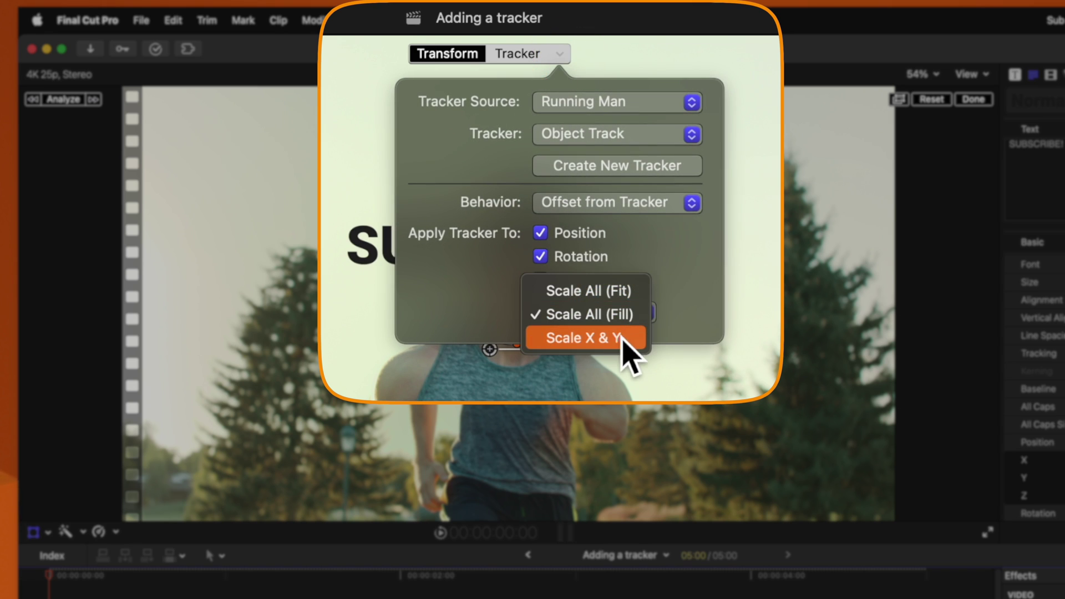
left_click(626, 339)
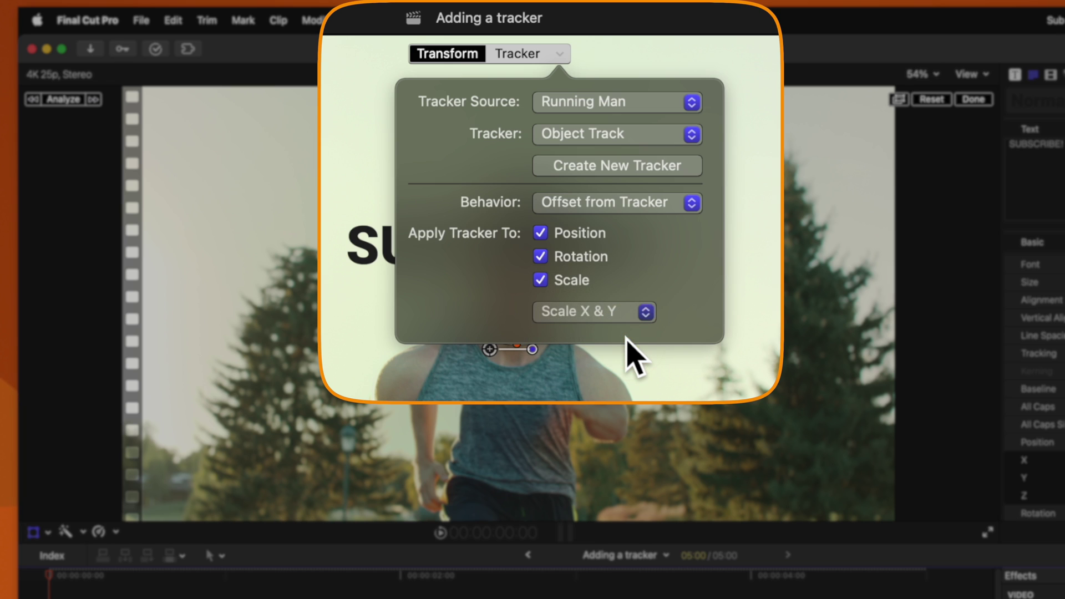